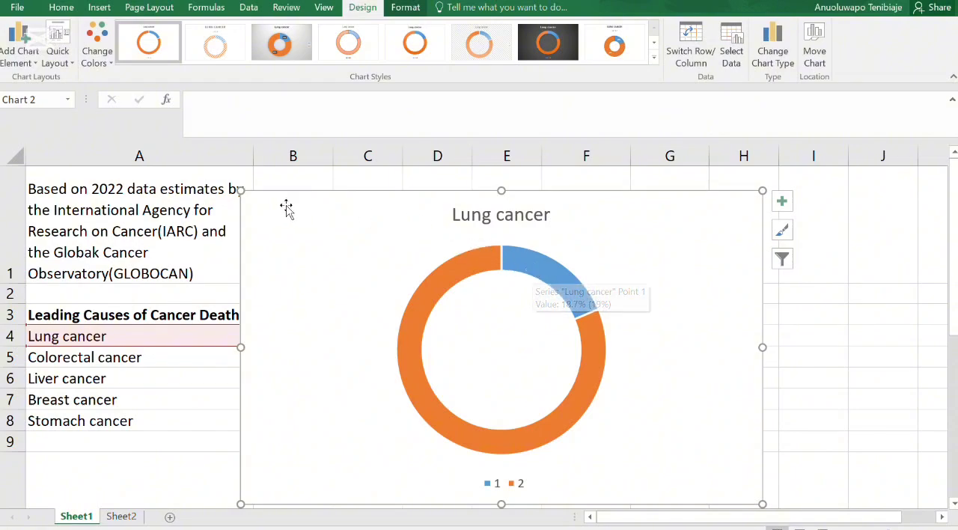
- Shrink and reposition the Lung cancer doughnut chart so it clears the data table, and delete its legend
{"action": "left_click_drag", "start_coordinate": [238, 191], "coordinate": [394, 235]}
{"action": "left_click_drag", "start_coordinate": [505, 277], "coordinate": [544, 224]}
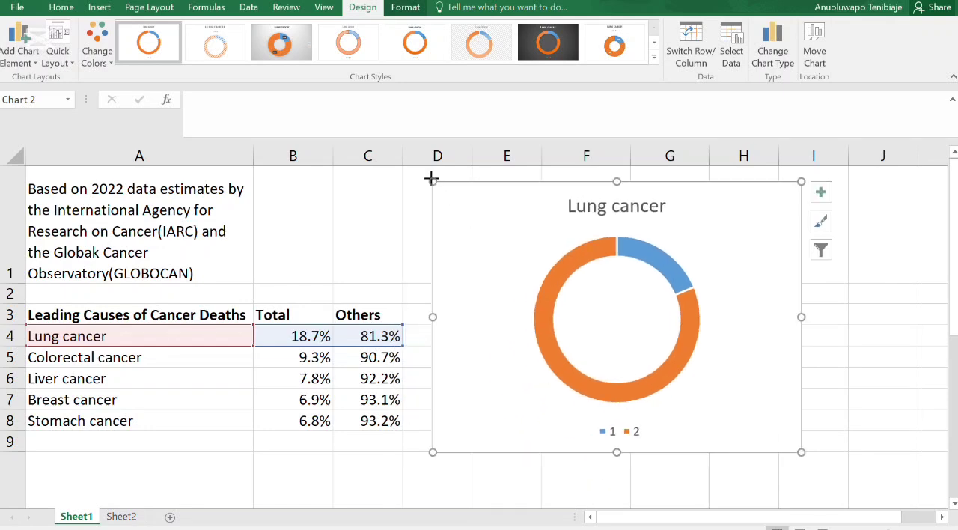
{"action": "left_click_drag", "start_coordinate": [431, 178], "coordinate": [448, 181]}
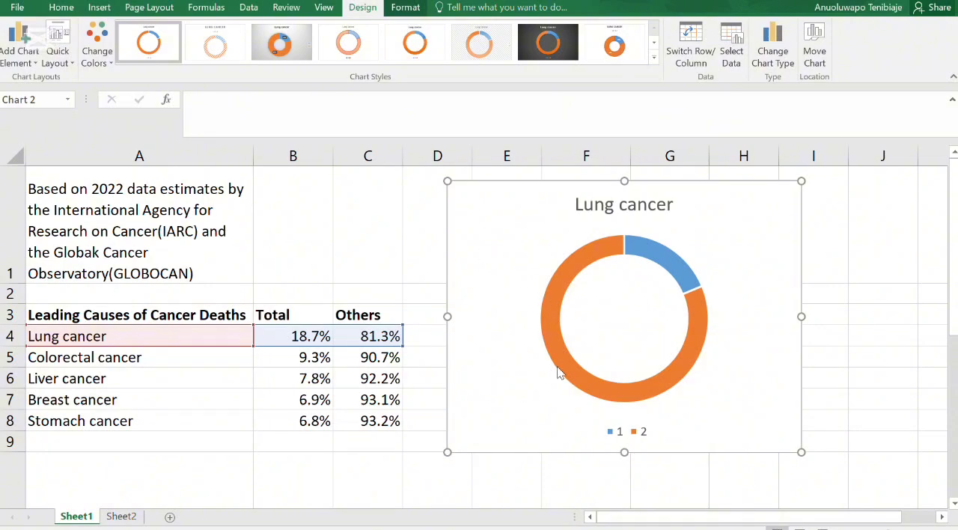
{"action": "left_click", "coordinate": [607, 433]}
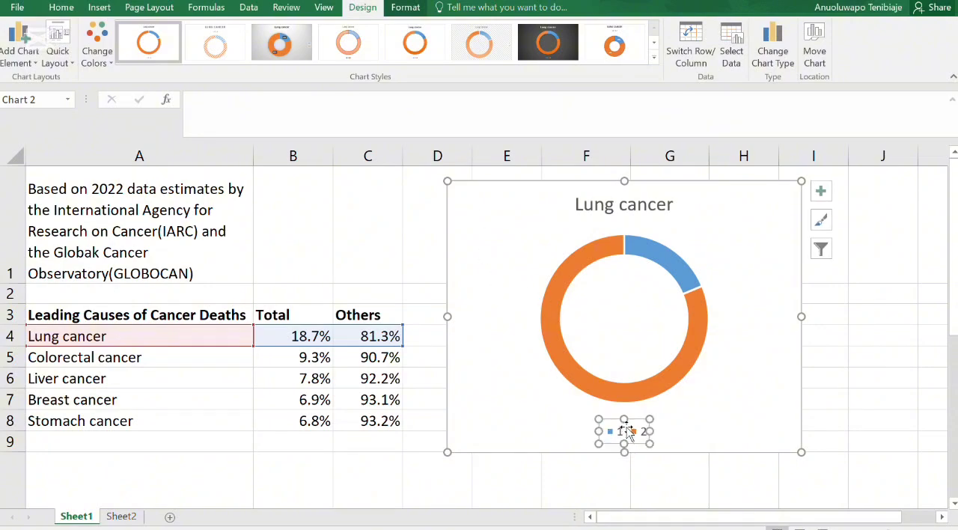
{"action": "key", "text": "Delete"}
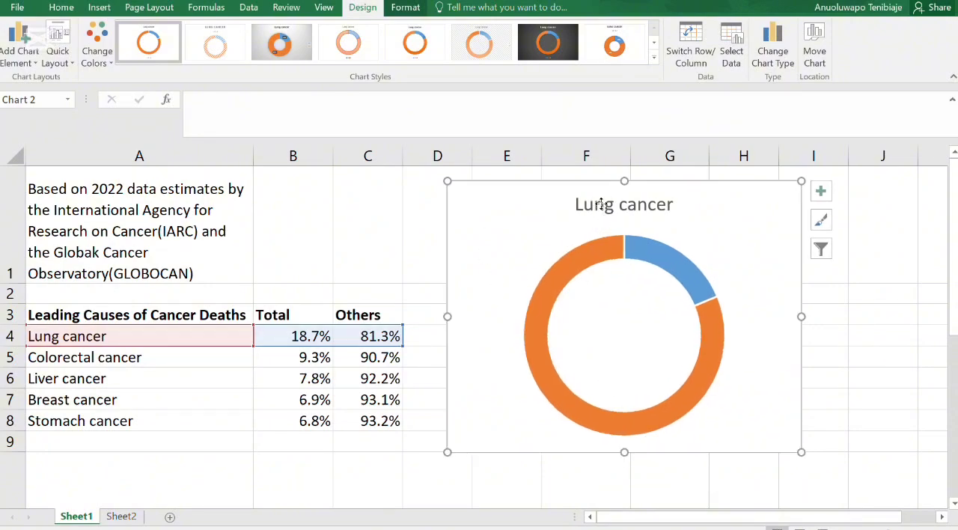
- Format the "Lung cancer" chart title in blue, bold text
{"action": "left_click", "coordinate": [602, 205]}
{"action": "left_click", "coordinate": [401, 6]}
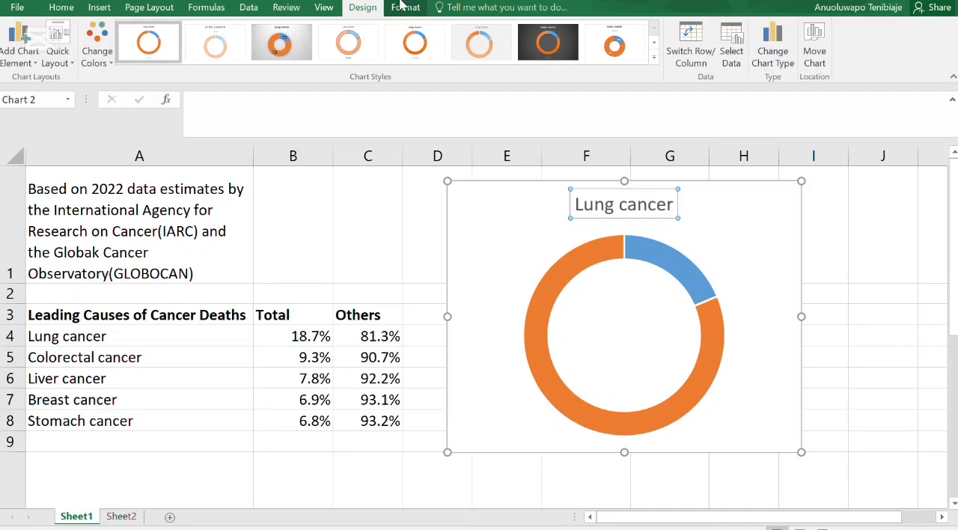
{"action": "left_click", "coordinate": [615, 202]}
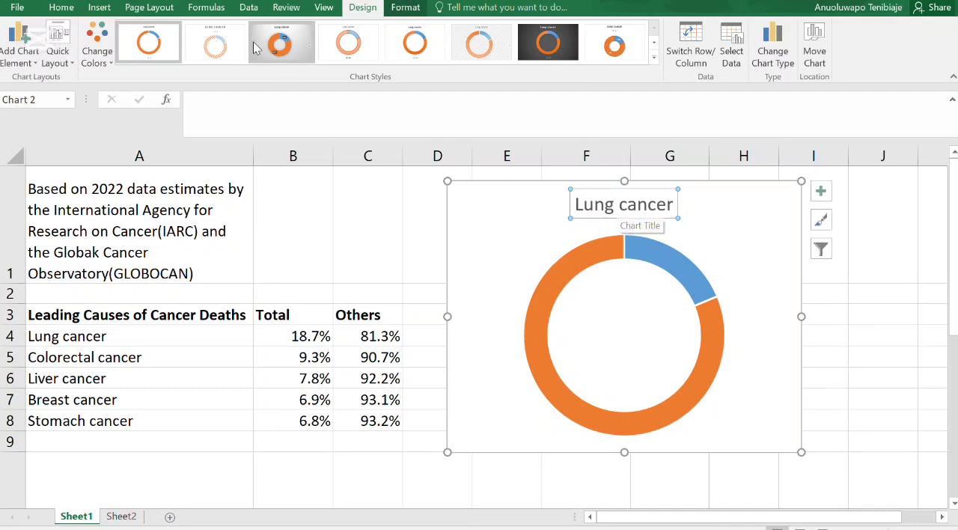
{"action": "left_click", "coordinate": [63, 7]}
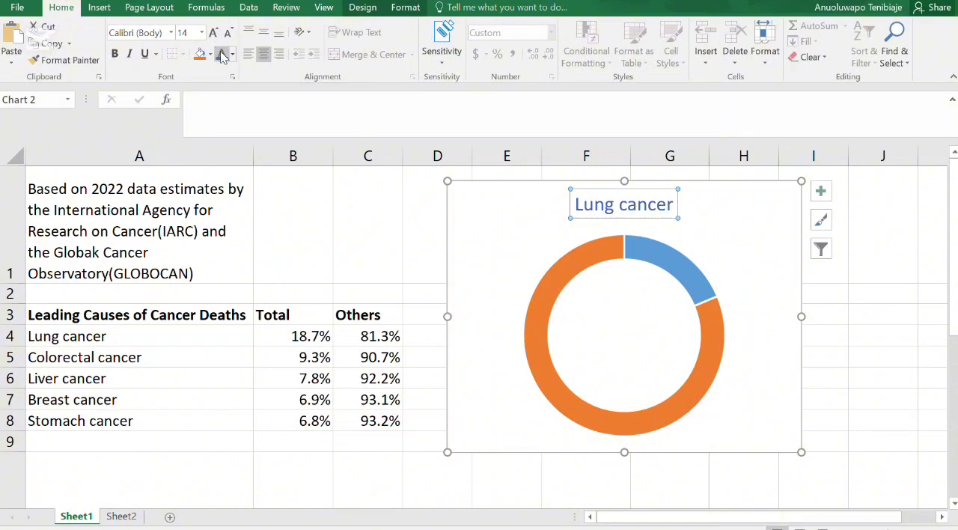
{"action": "left_click", "coordinate": [114, 54]}
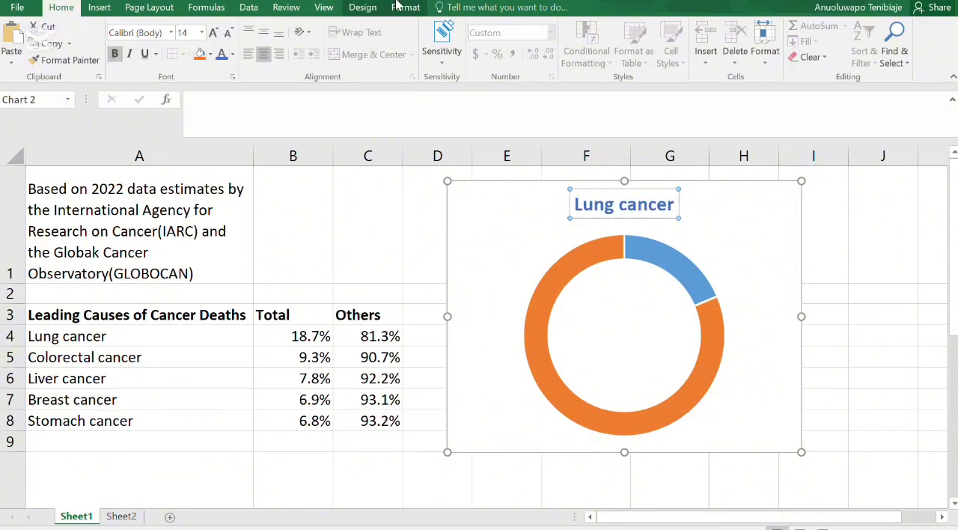
{"action": "left_click", "coordinate": [609, 184]}
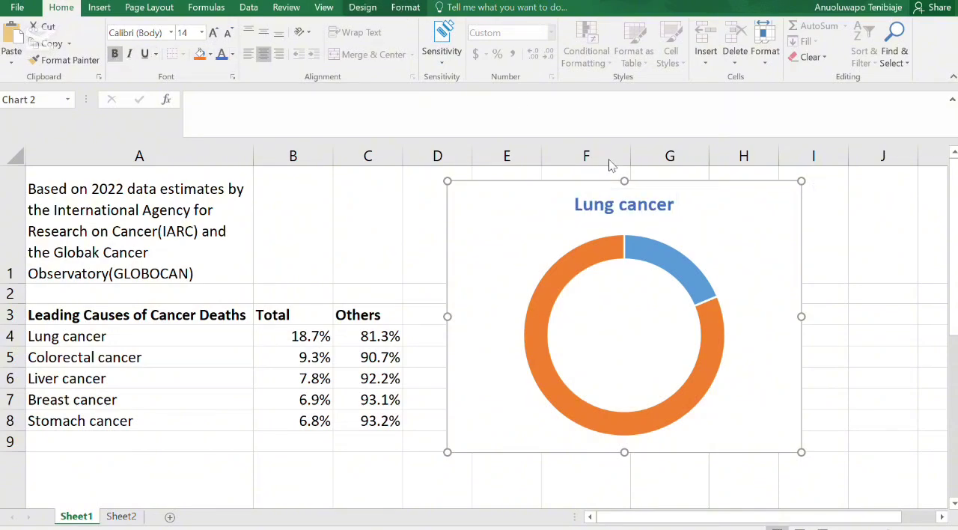
- Open the Format Data Series options for the Lung cancer doughnut ring
{"action": "left_click", "coordinate": [606, 259]}
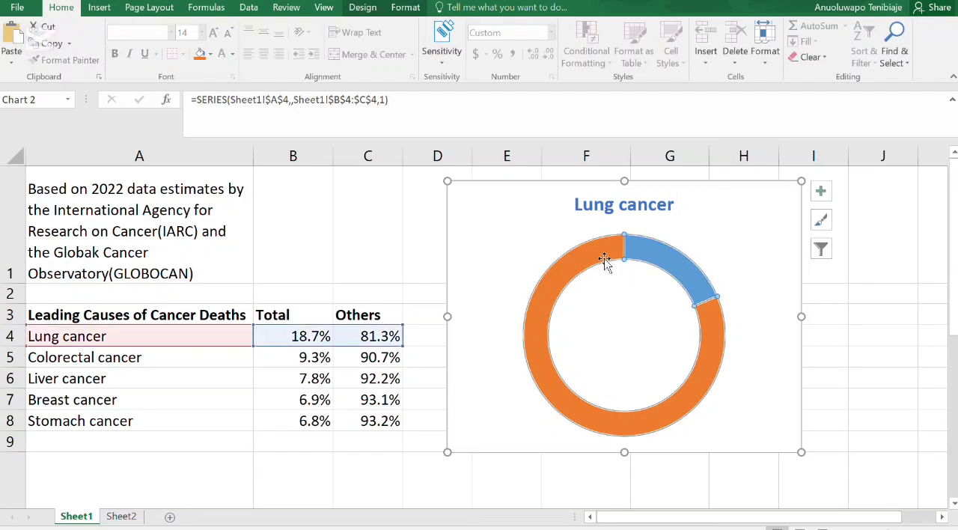
{"action": "right_click", "coordinate": [645, 251]}
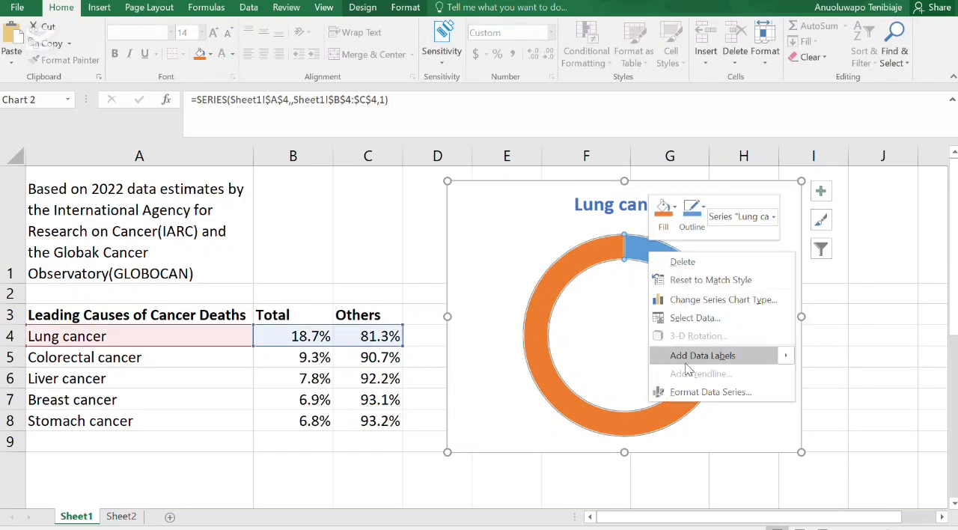
{"action": "left_click", "coordinate": [691, 391]}
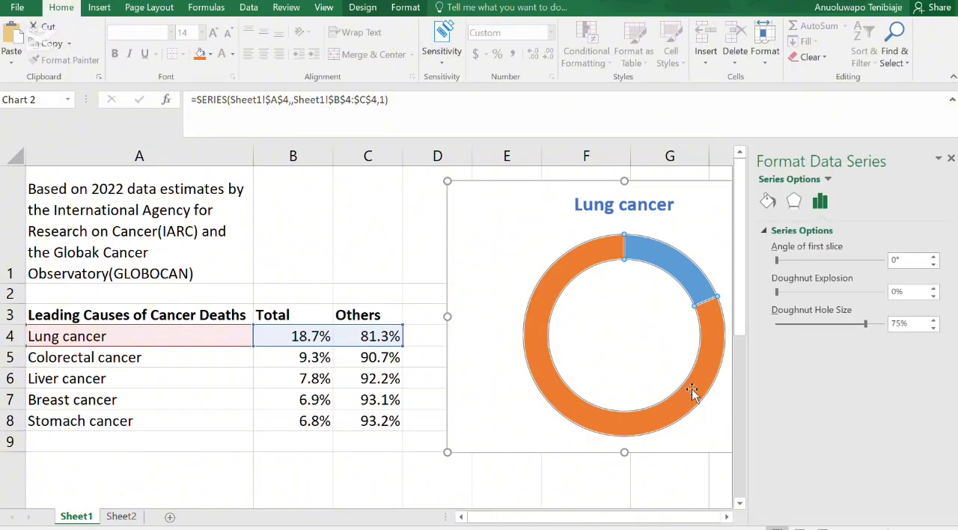
- Move the chart closer to the data table and select only the large Others slice of the ring
{"action": "left_click", "coordinate": [580, 199]}
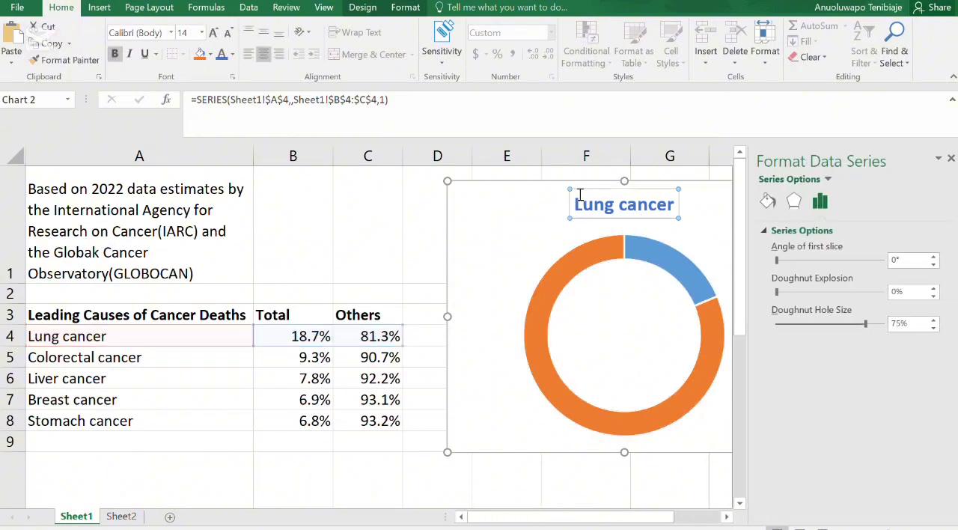
{"action": "left_click", "coordinate": [485, 196]}
{"action": "left_click_drag", "start_coordinate": [549, 188], "coordinate": [508, 188]}
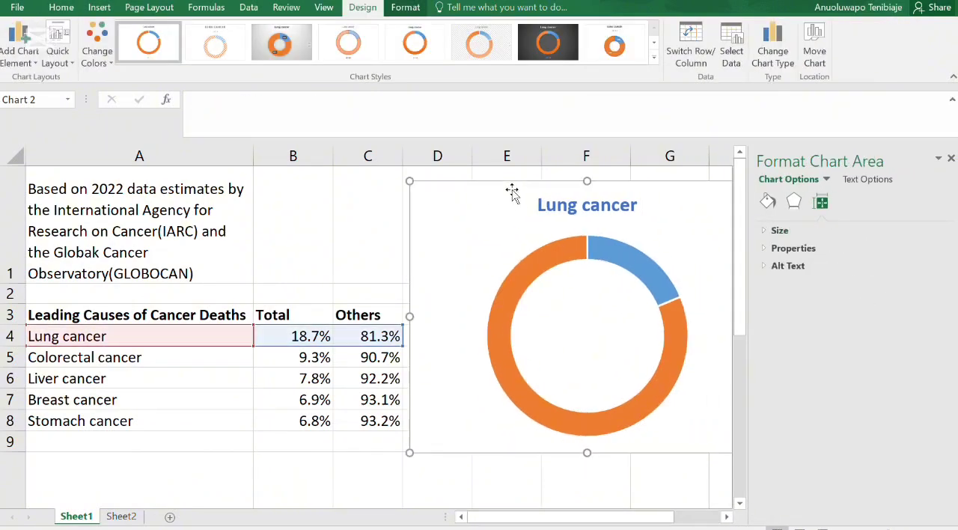
{"action": "left_click", "coordinate": [649, 274]}
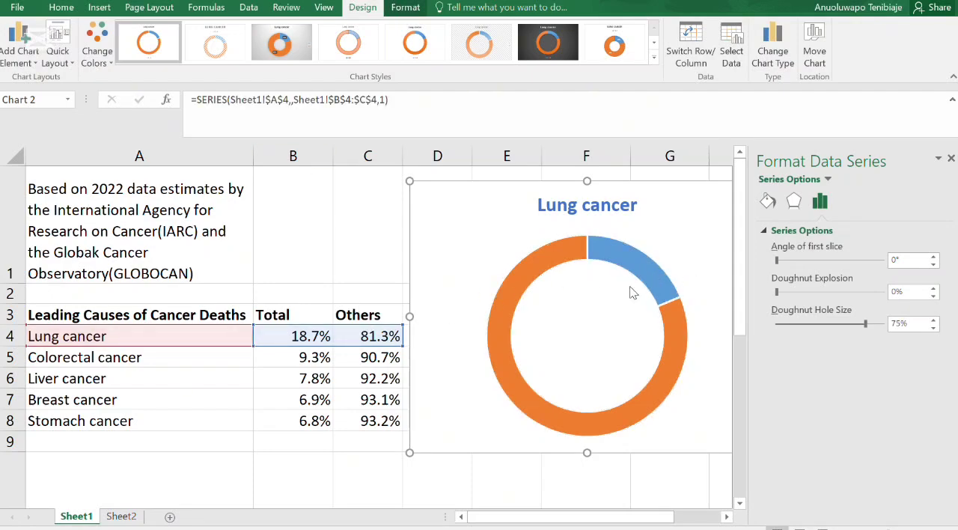
{"action": "left_click", "coordinate": [557, 254]}
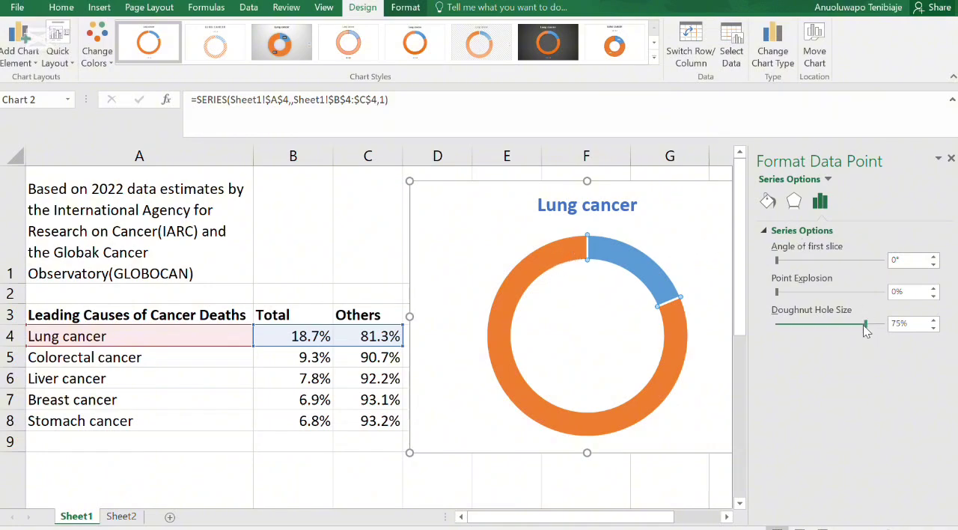
- Try a doughnut hole size of 83% and return it to 75%
{"action": "mouse_move", "coordinate": [865, 324]}
{"action": "left_mouse_down"}
{"action": "mouse_move", "coordinate": [839, 323]}
{"action": "mouse_move", "coordinate": [875, 329]}
{"action": "left_mouse_up"}
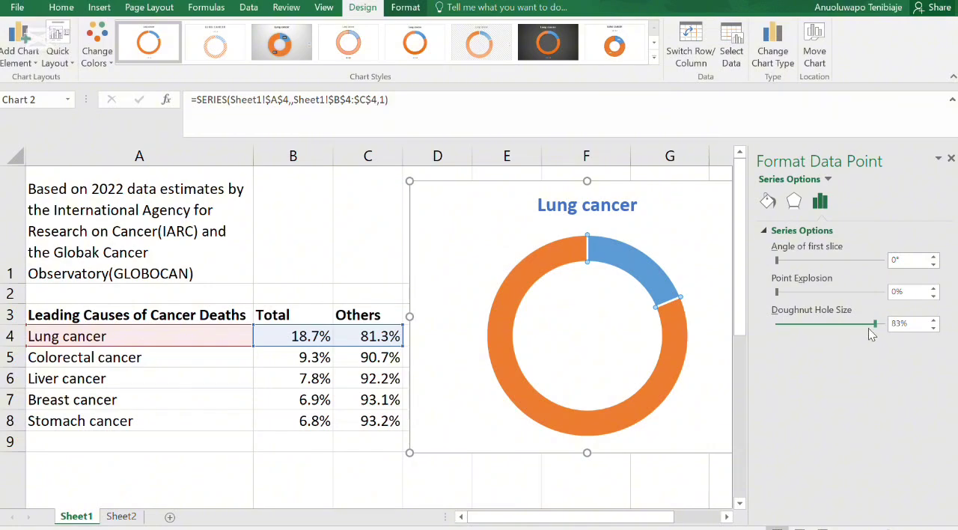
{"action": "left_click", "coordinate": [868, 328]}
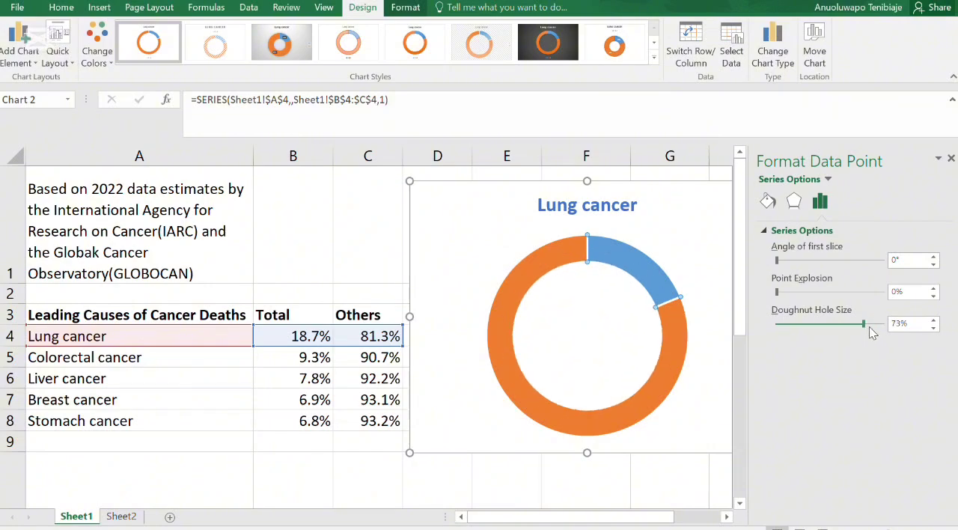
{"action": "left_click", "coordinate": [933, 319]}
{"action": "left_click", "coordinate": [933, 319]}
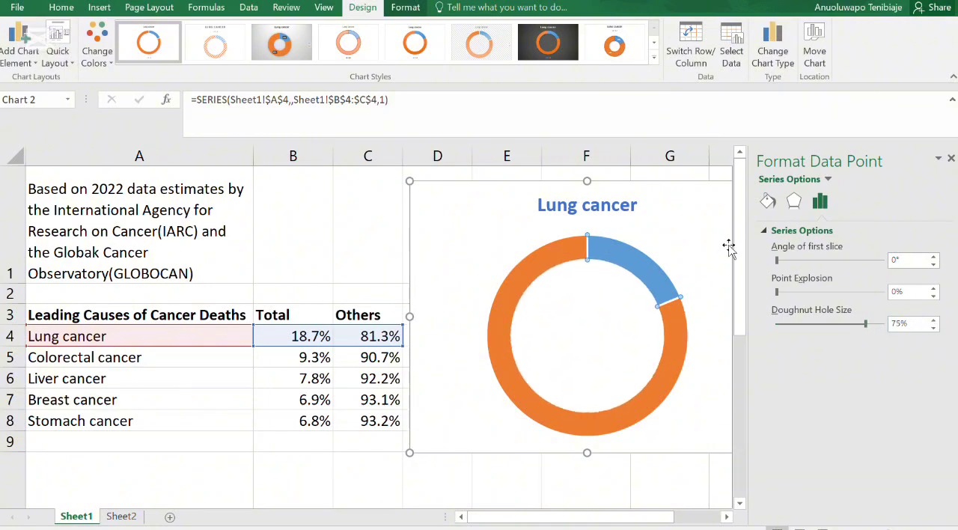
- Fill the Others slice with the gray theme color White, Background 1, Darker 35%
{"action": "left_click", "coordinate": [766, 203]}
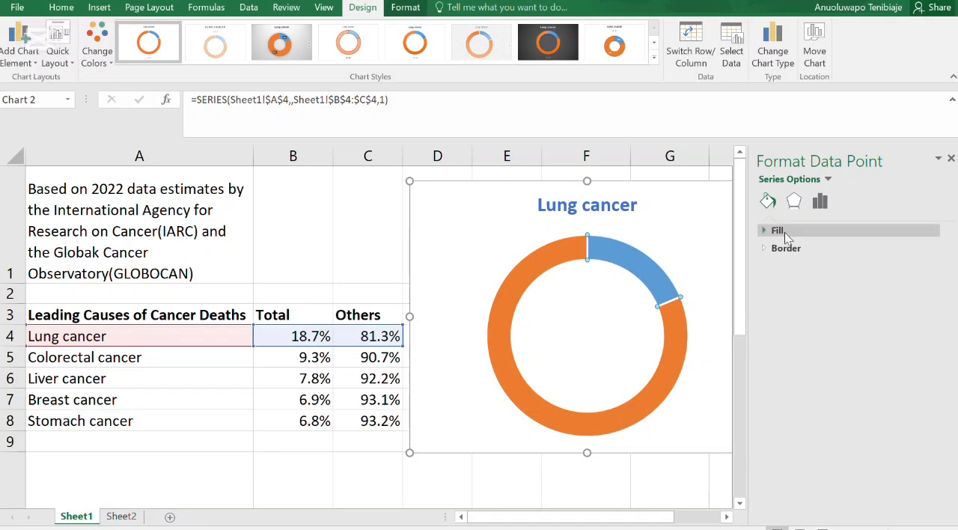
{"action": "left_click", "coordinate": [777, 230]}
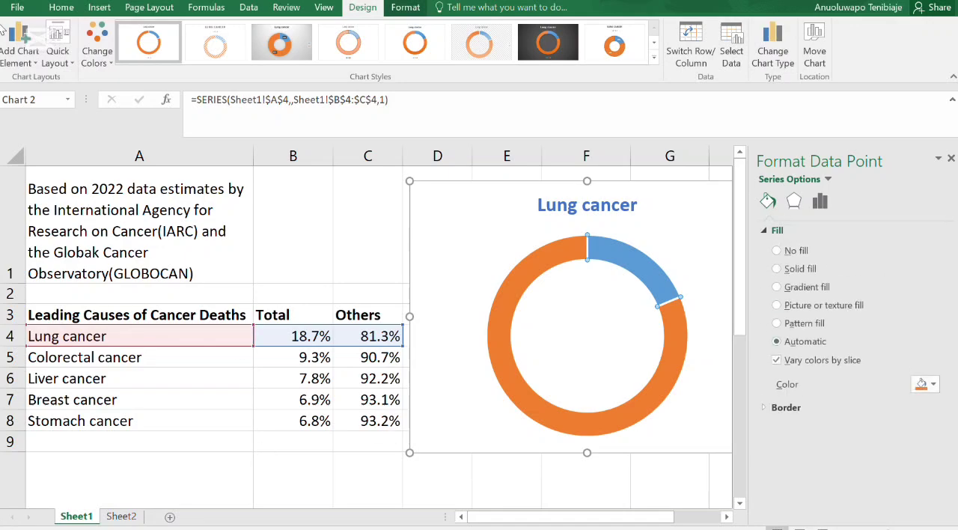
{"action": "left_click", "coordinate": [932, 384]}
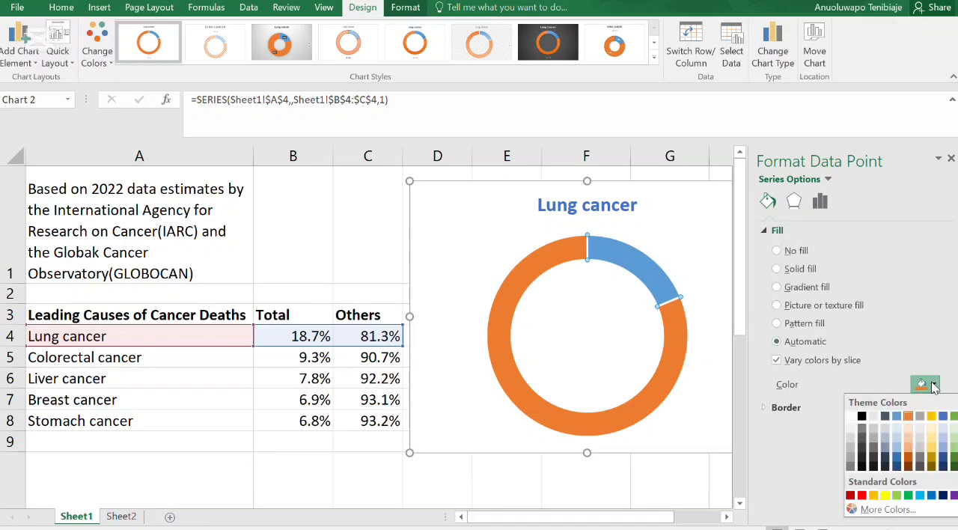
{"action": "left_click", "coordinate": [853, 455]}
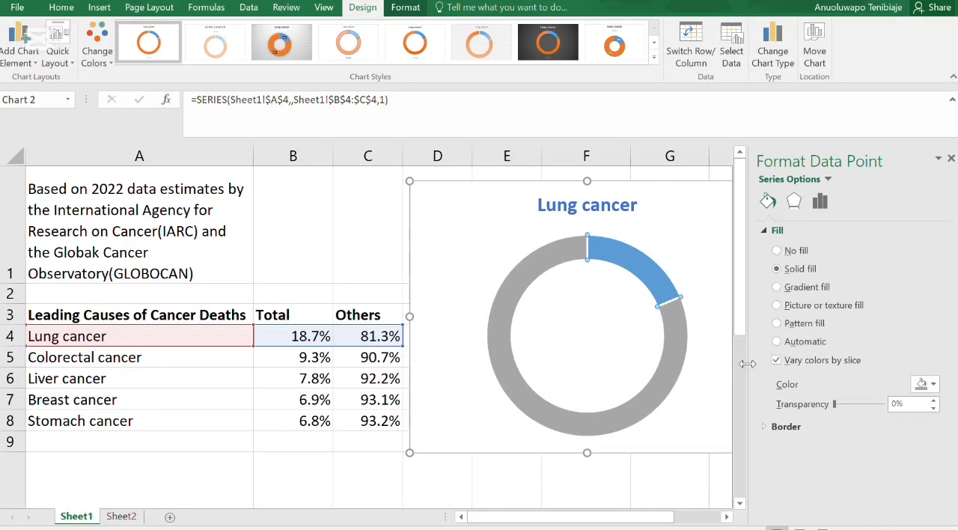
- Give the Others slice a solid white border line
{"action": "left_click", "coordinate": [766, 426]}
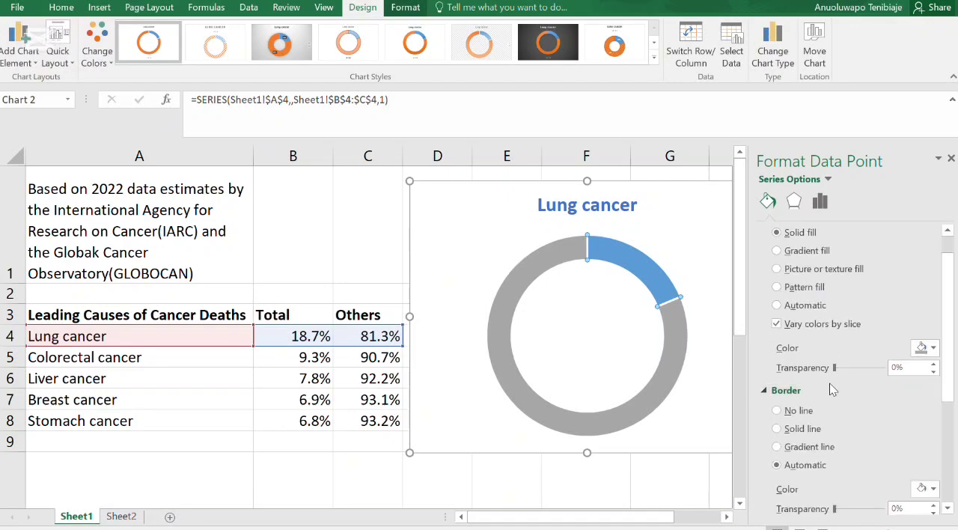
{"action": "scroll", "coordinate": [829, 383], "scroll_direction": "down", "scroll_amount": 1}
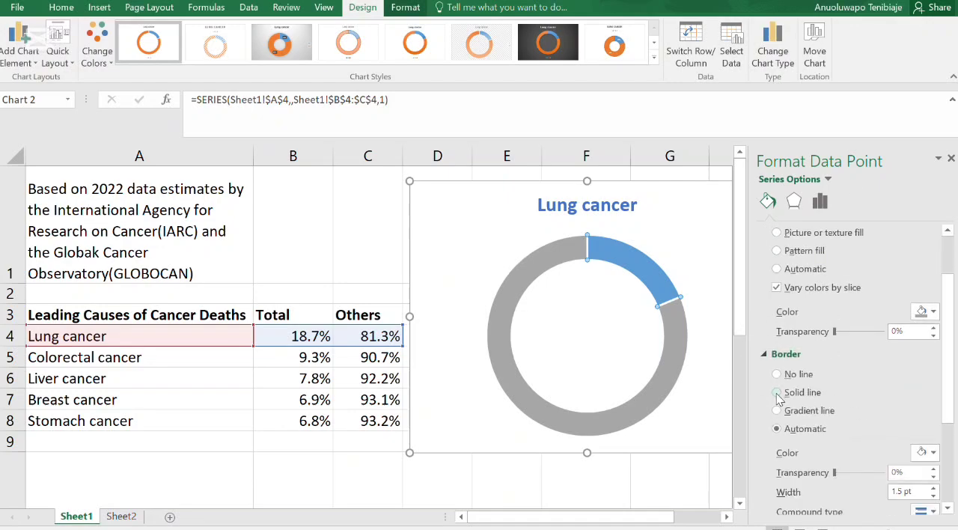
{"action": "left_click", "coordinate": [925, 451]}
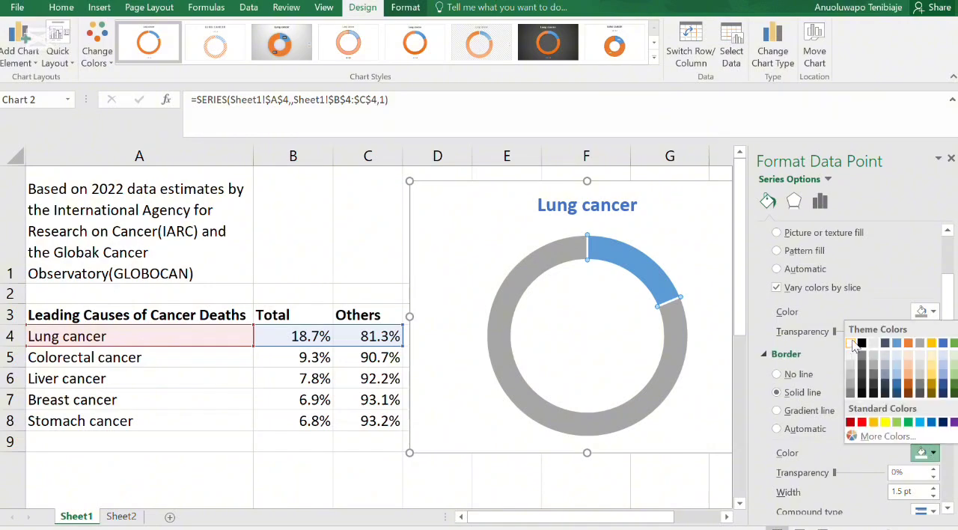
{"action": "left_click", "coordinate": [851, 343]}
- Increase the Others slice's border width to 10 pt so the gray ring is thinner, and deselect the slice
{"action": "left_click", "coordinate": [932, 488]}
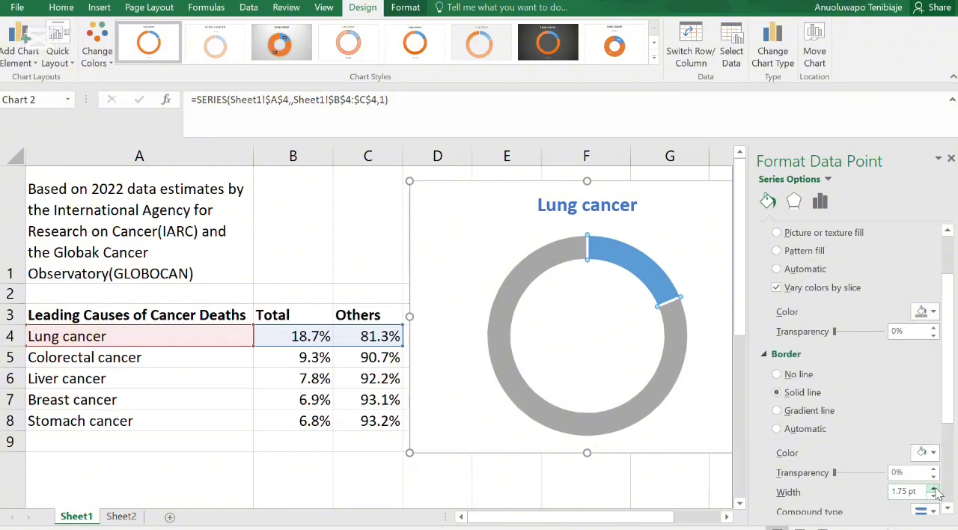
{"action": "left_click", "coordinate": [933, 488]}
{"action": "left_click", "coordinate": [933, 487]}
{"action": "left_click", "coordinate": [933, 488]}
{"action": "left_click", "coordinate": [933, 488]}
{"action": "left_click", "coordinate": [933, 488]}
{"action": "left_click", "coordinate": [932, 488]}
{"action": "left_click", "coordinate": [932, 488]}
{"action": "left_click", "coordinate": [933, 488]}
{"action": "left_click", "coordinate": [933, 488]}
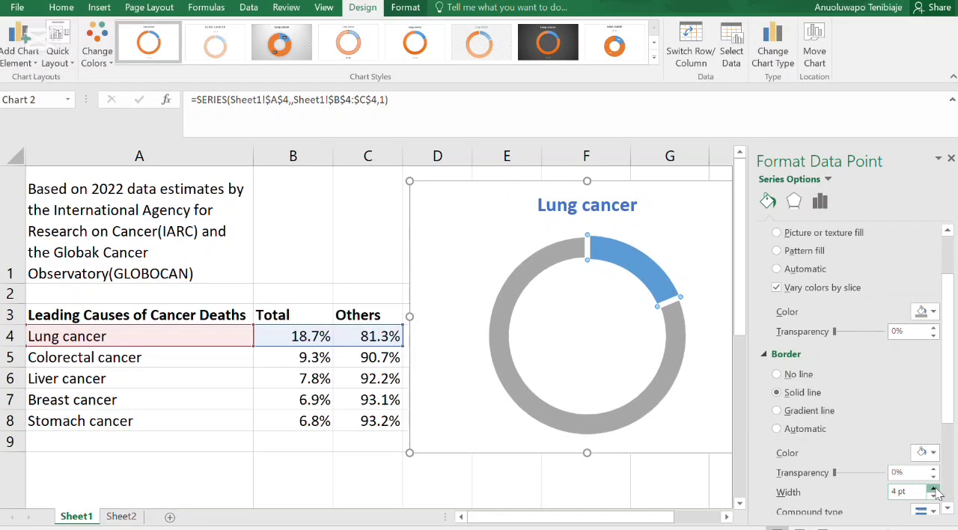
{"action": "left_click", "coordinate": [933, 488]}
{"action": "left_click", "coordinate": [933, 488]}
{"action": "left_click", "coordinate": [933, 487]}
{"action": "left_click", "coordinate": [933, 488]}
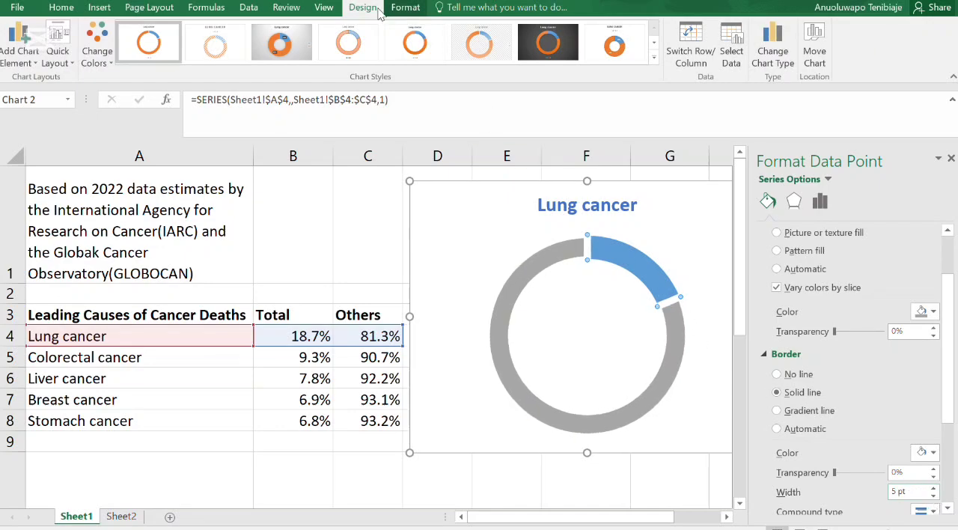
{"action": "left_click", "coordinate": [933, 488]}
{"action": "left_click", "coordinate": [932, 488]}
{"action": "left_click", "coordinate": [933, 488]}
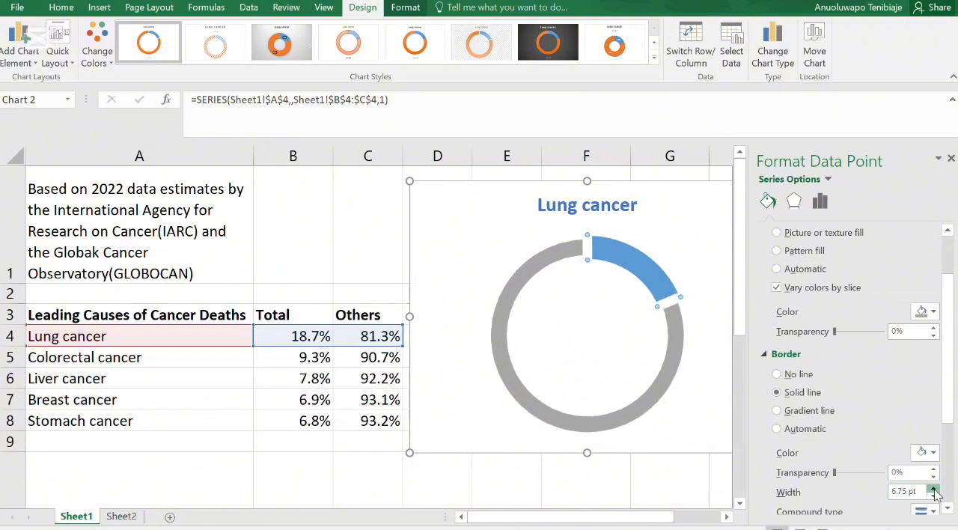
{"action": "left_click", "coordinate": [932, 488]}
{"action": "left_click", "coordinate": [934, 489]}
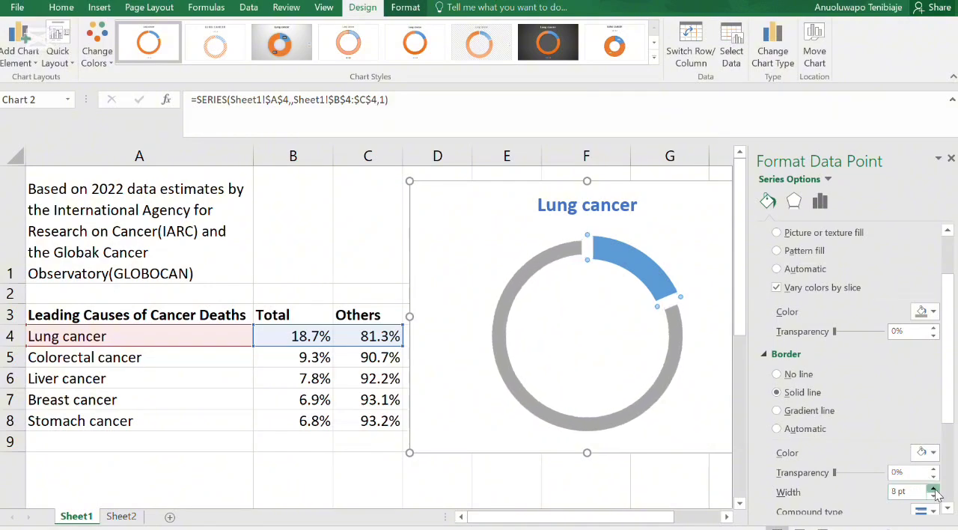
{"action": "left_click", "coordinate": [935, 488]}
{"action": "left_click", "coordinate": [935, 489]}
{"action": "left_click", "coordinate": [935, 488]}
{"action": "left_click", "coordinate": [934, 488]}
{"action": "left_click", "coordinate": [934, 488]}
{"action": "left_click", "coordinate": [933, 487]}
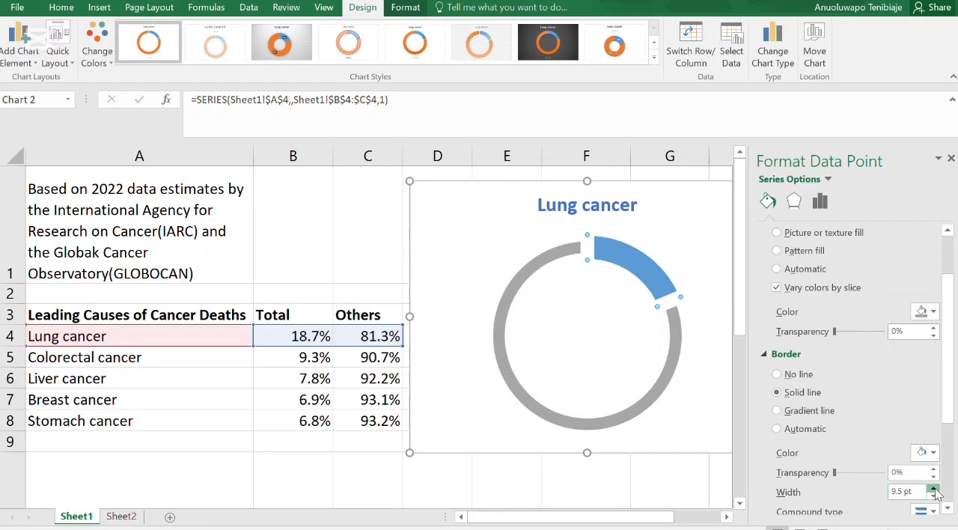
{"action": "left_click", "coordinate": [933, 487]}
{"action": "left_click", "coordinate": [933, 487]}
{"action": "left_click", "coordinate": [933, 488]}
{"action": "left_click", "coordinate": [933, 496]}
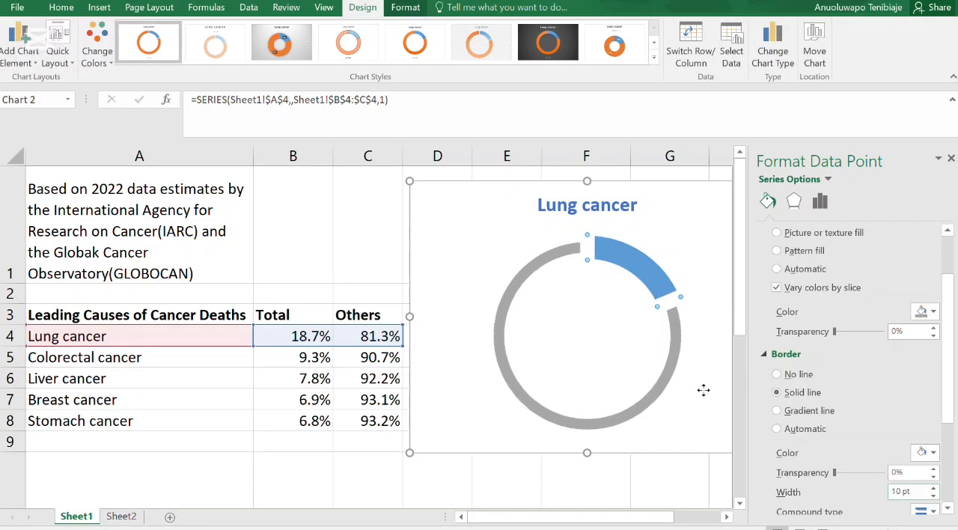
{"action": "left_click", "coordinate": [703, 390]}
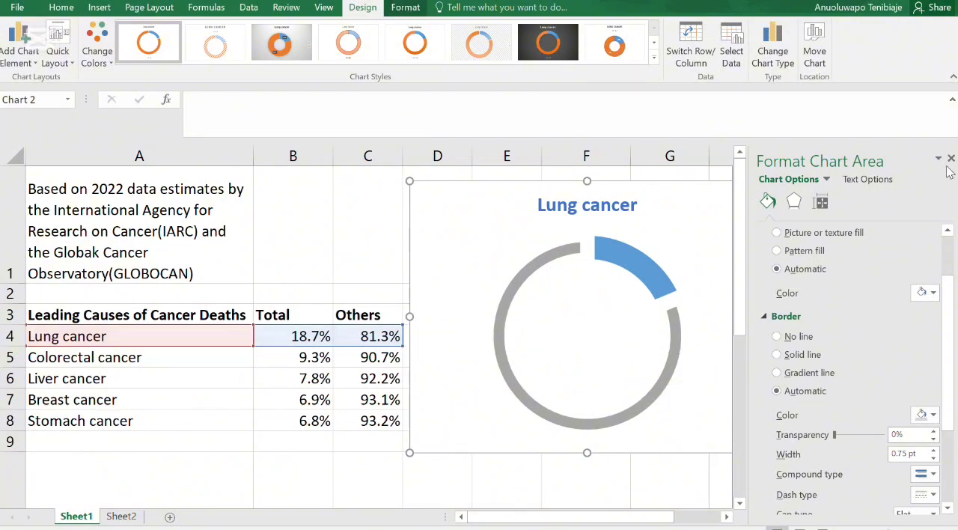
- Fill only the lung cancer slice of the doughnut with the standard color red and close the formatting pane
{"action": "left_click", "coordinate": [641, 272]}
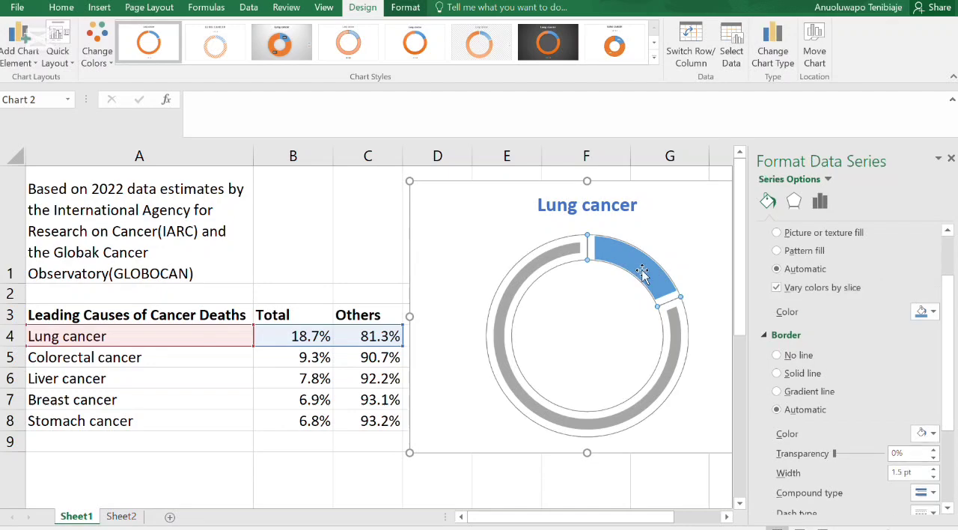
{"action": "left_click", "coordinate": [640, 270]}
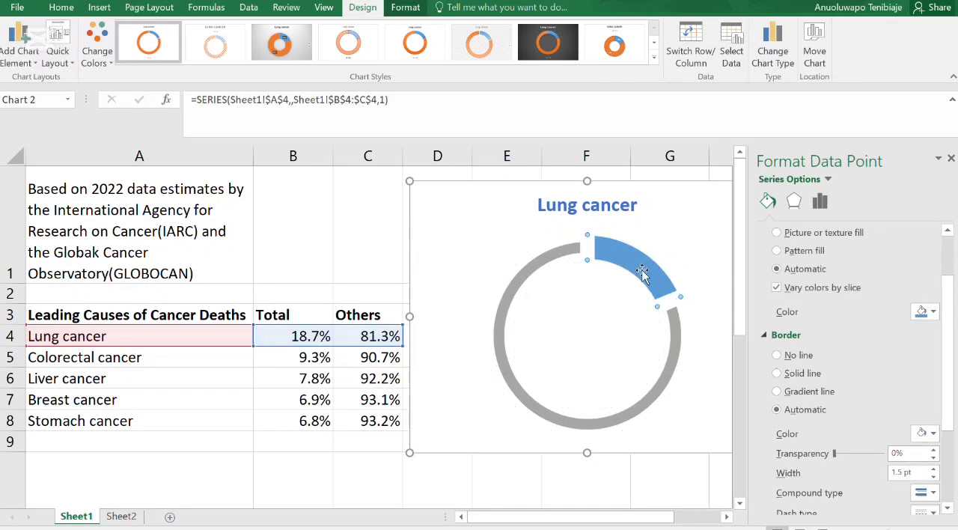
{"action": "left_click", "coordinate": [932, 312]}
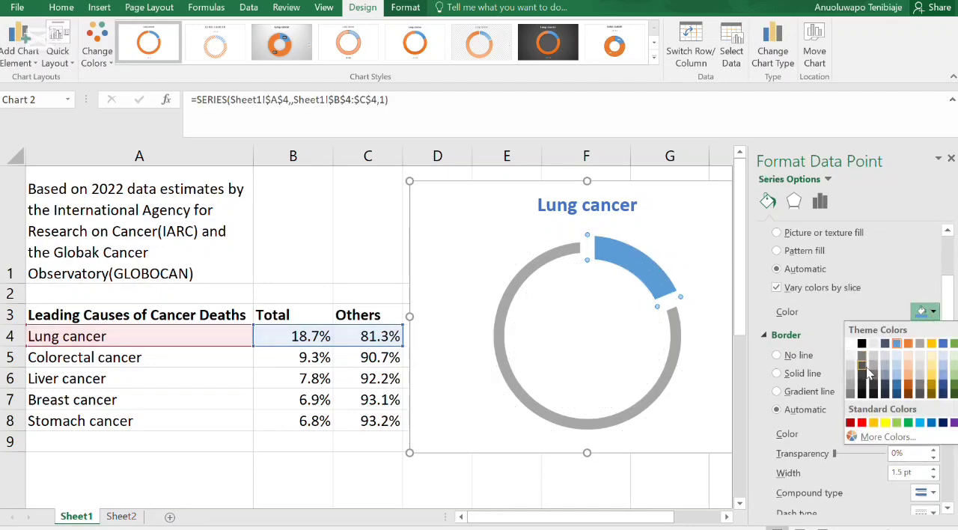
{"action": "left_click", "coordinate": [861, 422]}
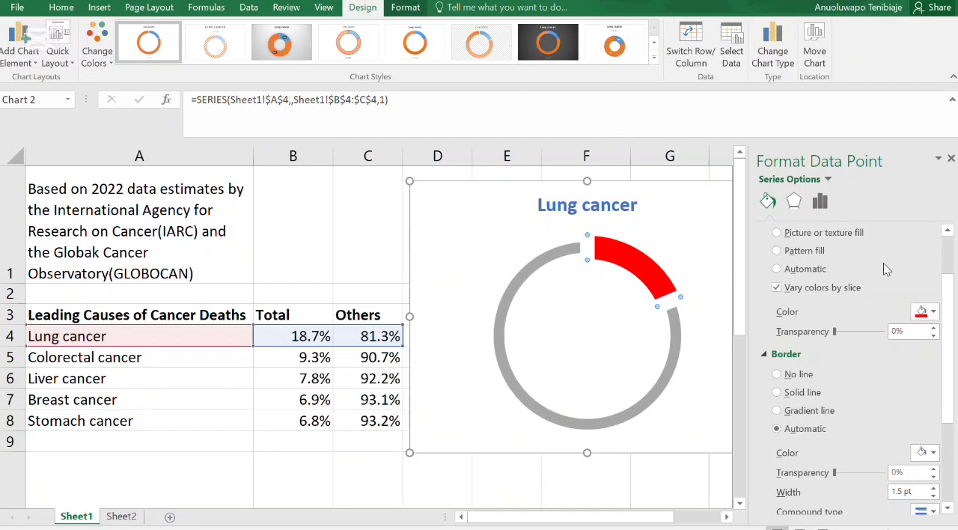
{"action": "left_click", "coordinate": [705, 235]}
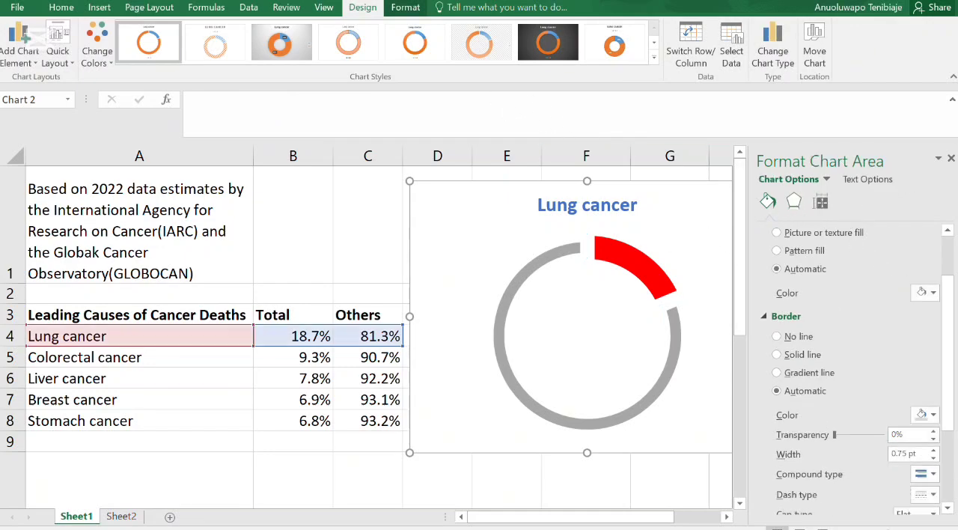
{"action": "left_click", "coordinate": [950, 157]}
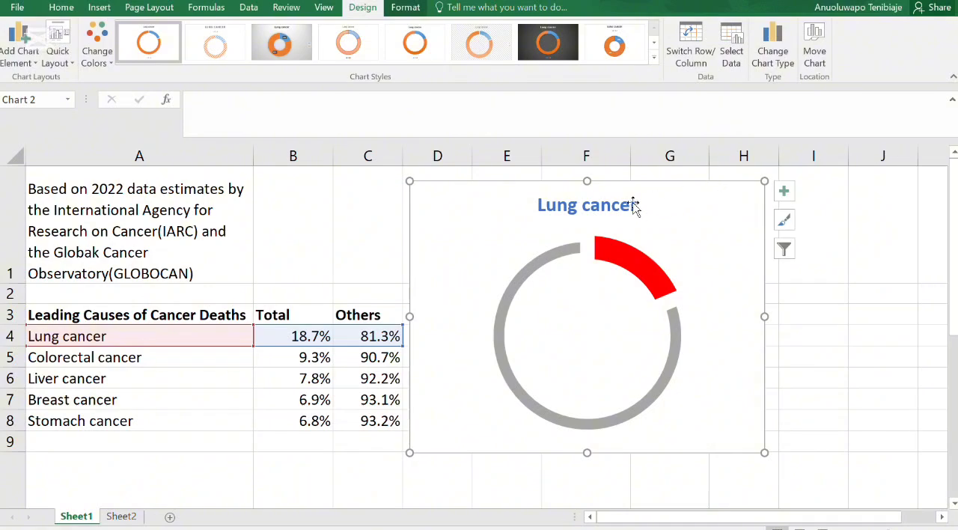
- Change the chart title's font color to standard red and deselect the chart
{"action": "left_click", "coordinate": [561, 204]}
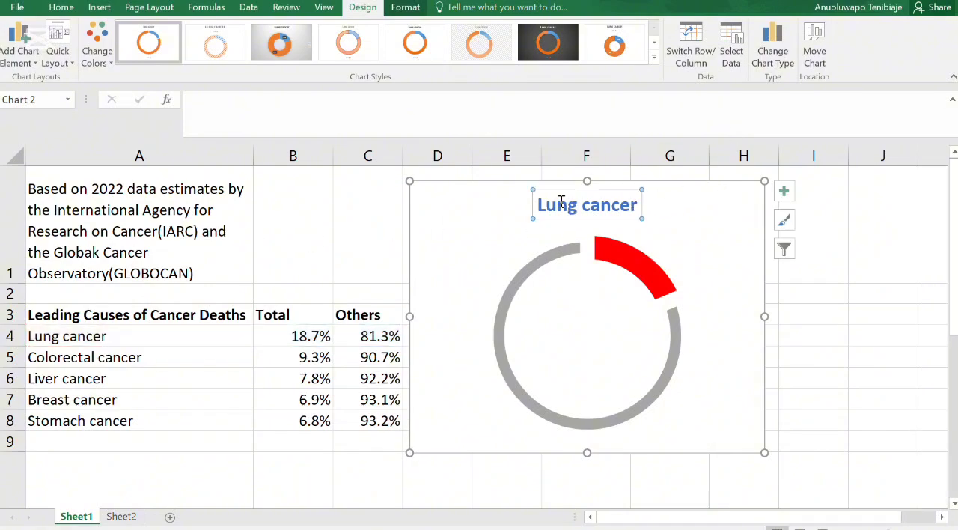
{"action": "left_click", "coordinate": [101, 8]}
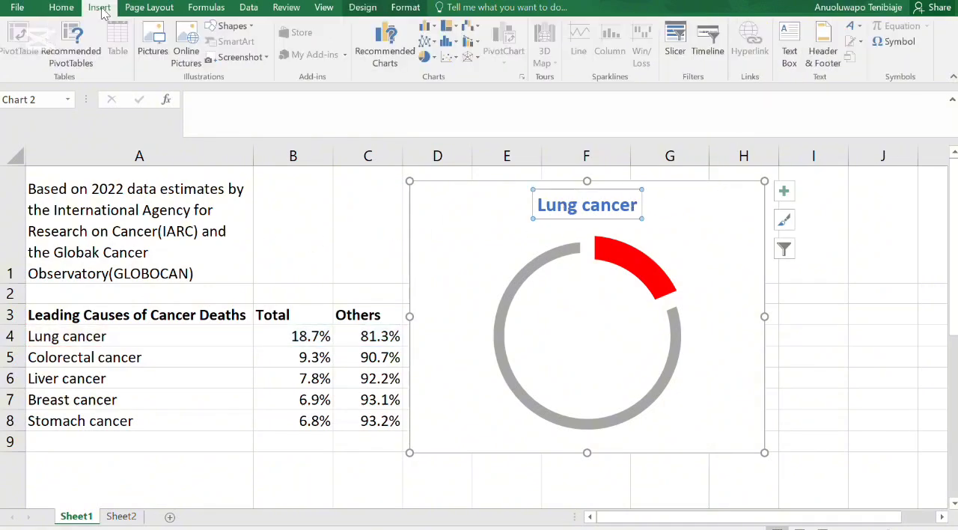
{"action": "left_click", "coordinate": [62, 8]}
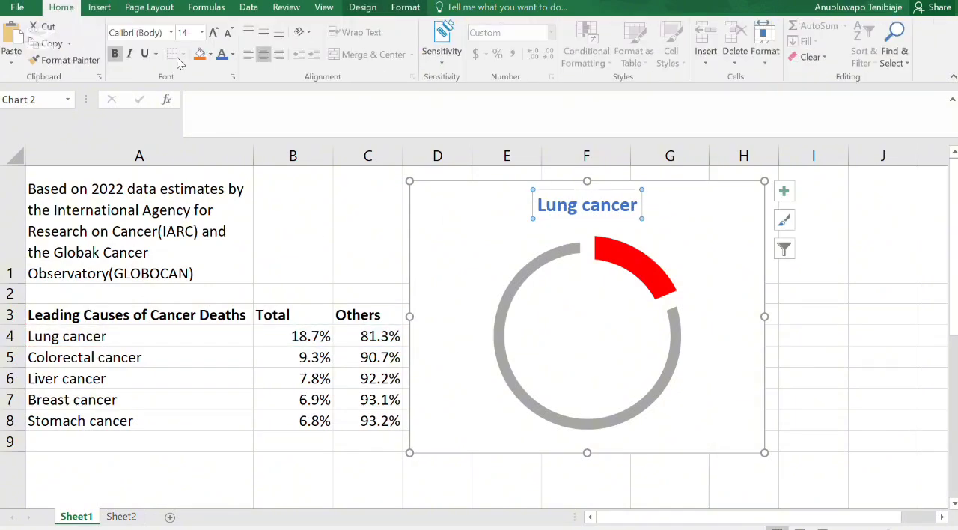
{"action": "left_click", "coordinate": [232, 54]}
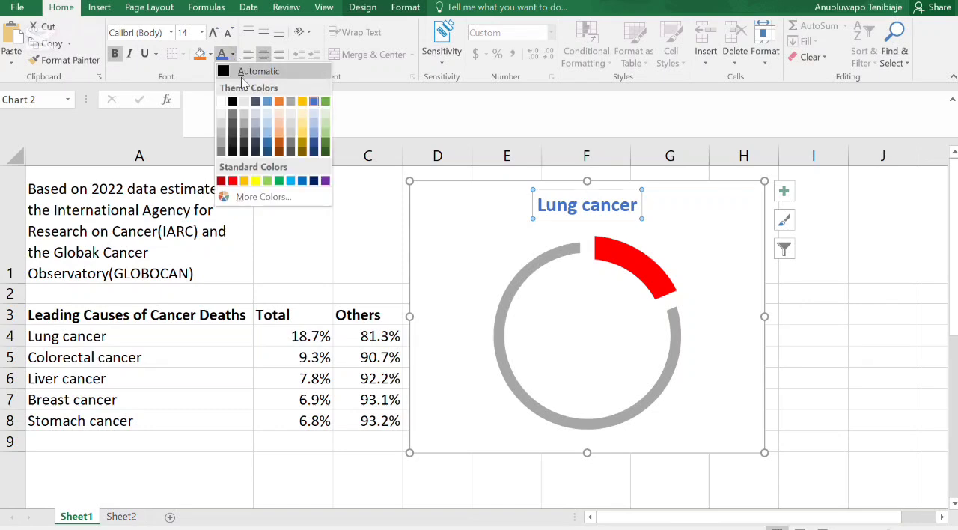
{"action": "left_click", "coordinate": [232, 183]}
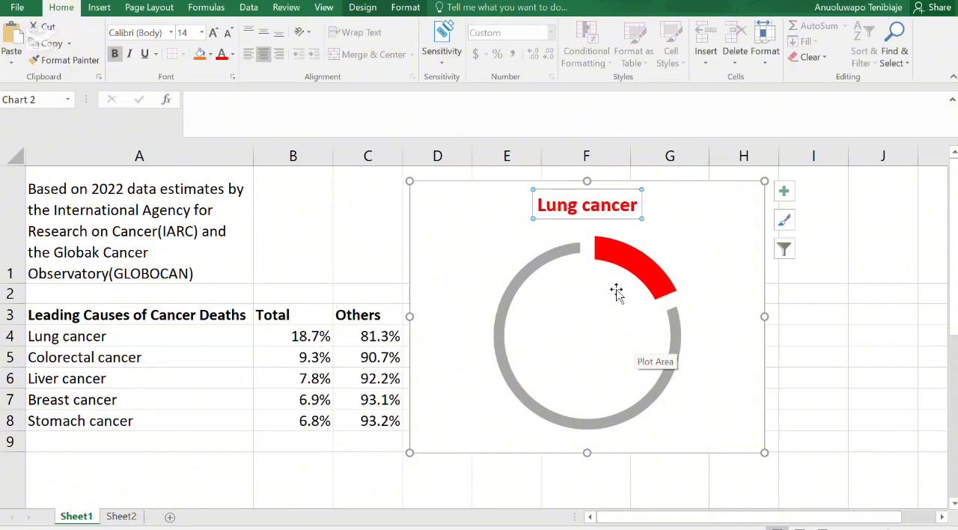
{"action": "left_click", "coordinate": [488, 238]}
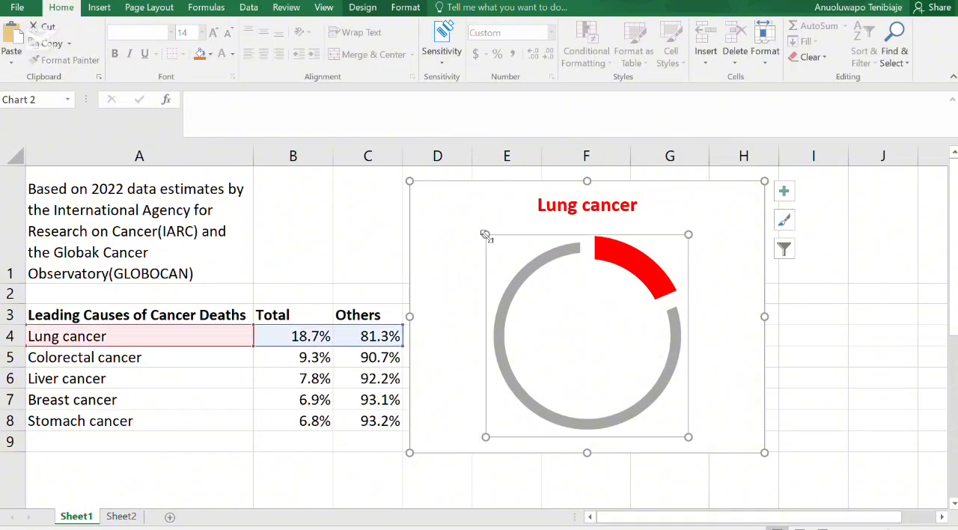
{"action": "left_click", "coordinate": [849, 244]}
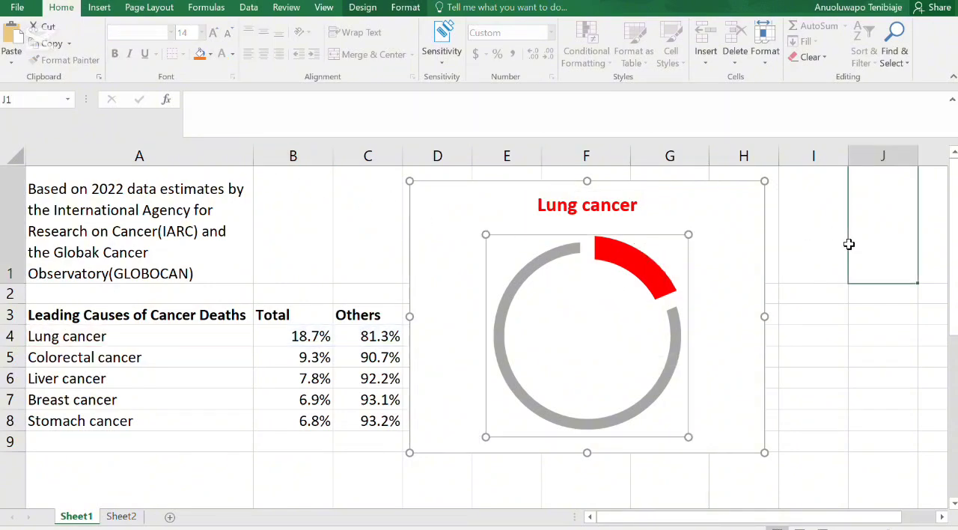
- Insert a text box in column I beside the chart and enlarge it to span roughly rows 3 to 4
{"action": "left_click", "coordinate": [100, 8]}
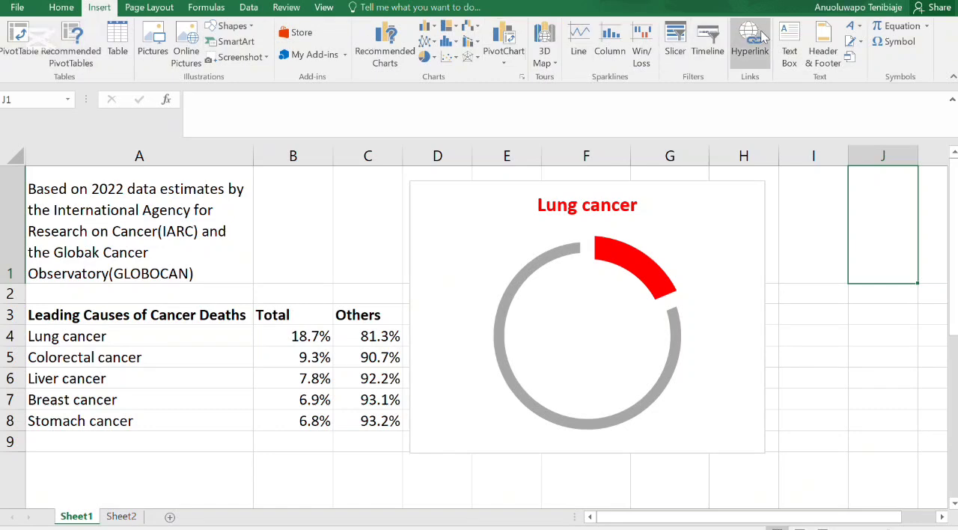
{"action": "left_click", "coordinate": [789, 60]}
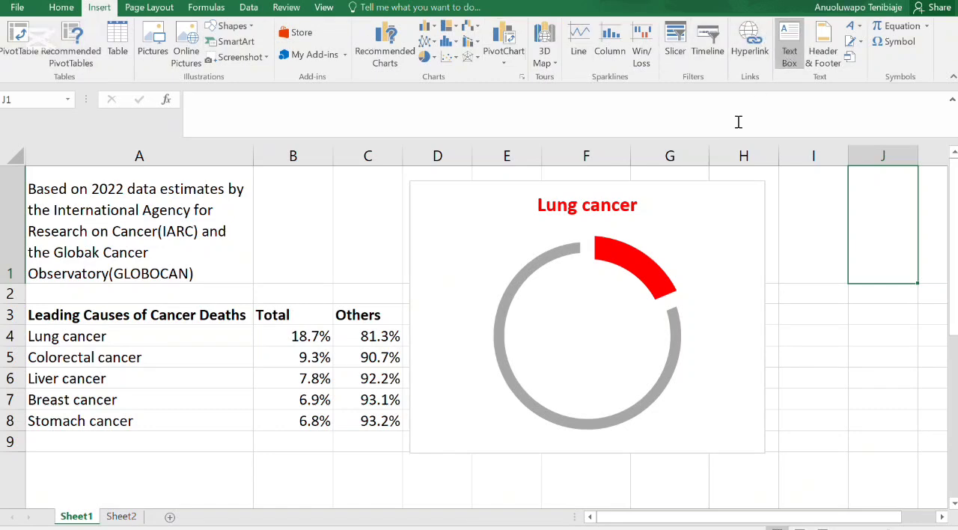
{"action": "left_click", "coordinate": [796, 319]}
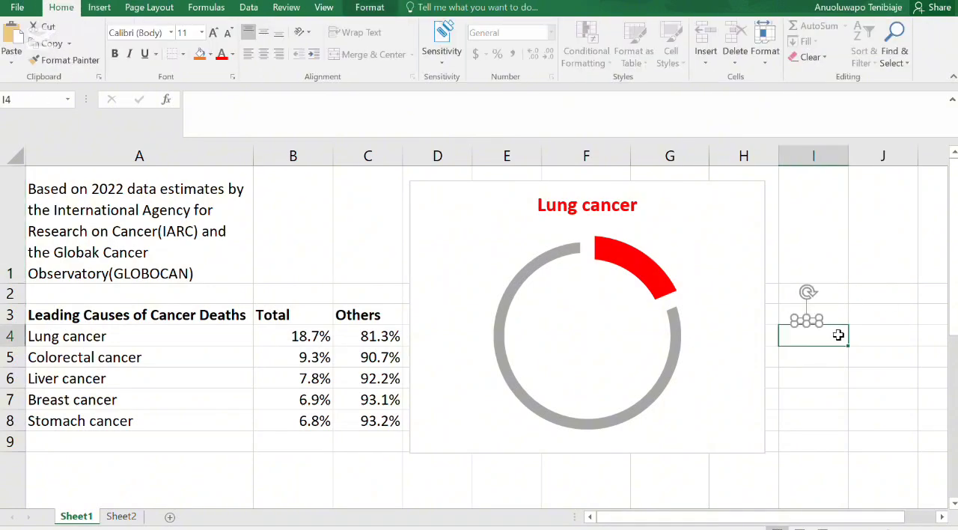
{"action": "left_click", "coordinate": [840, 337]}
{"action": "left_click", "coordinate": [815, 322]}
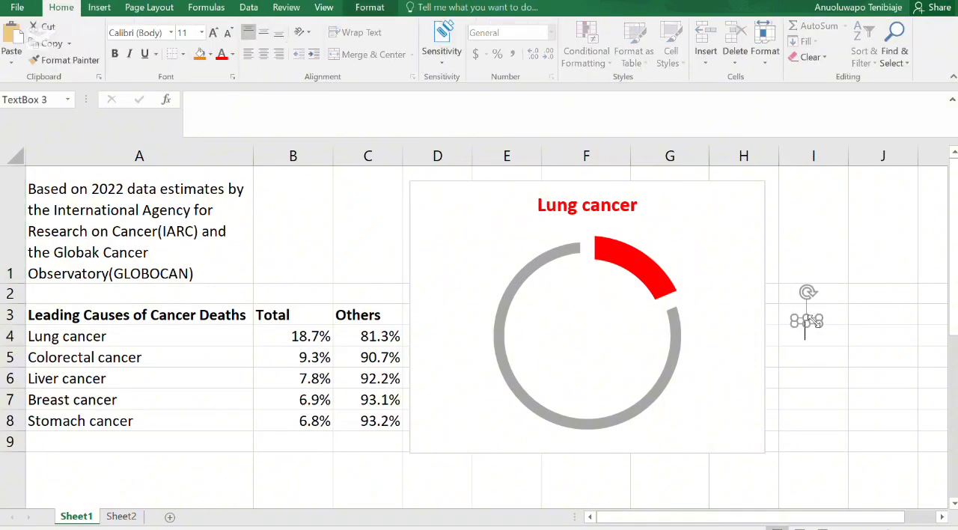
{"action": "left_click_drag", "start_coordinate": [817, 321], "coordinate": [842, 348]}
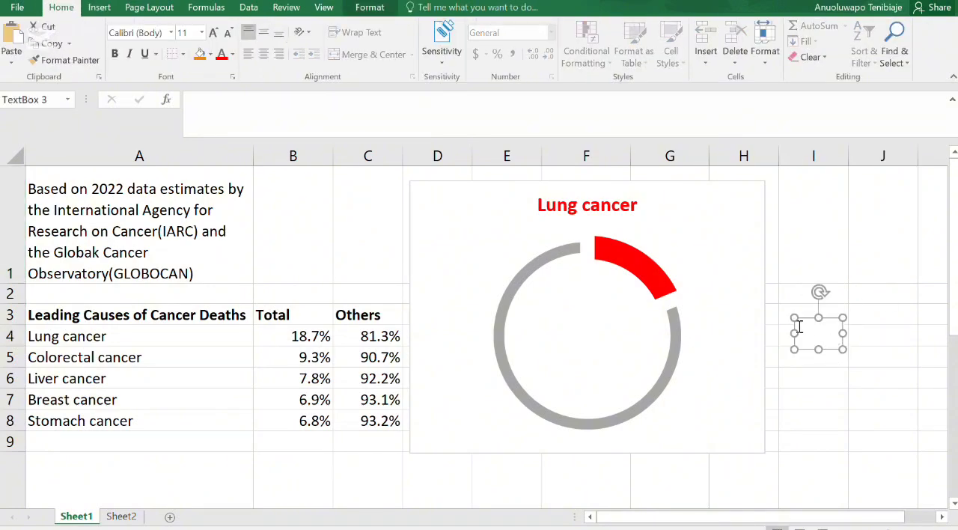
- Link the text box to cell B4 with a formula and widen it to fit the whole percentage
{"action": "left_click", "coordinate": [337, 123]}
{"action": "type", "text": "="}
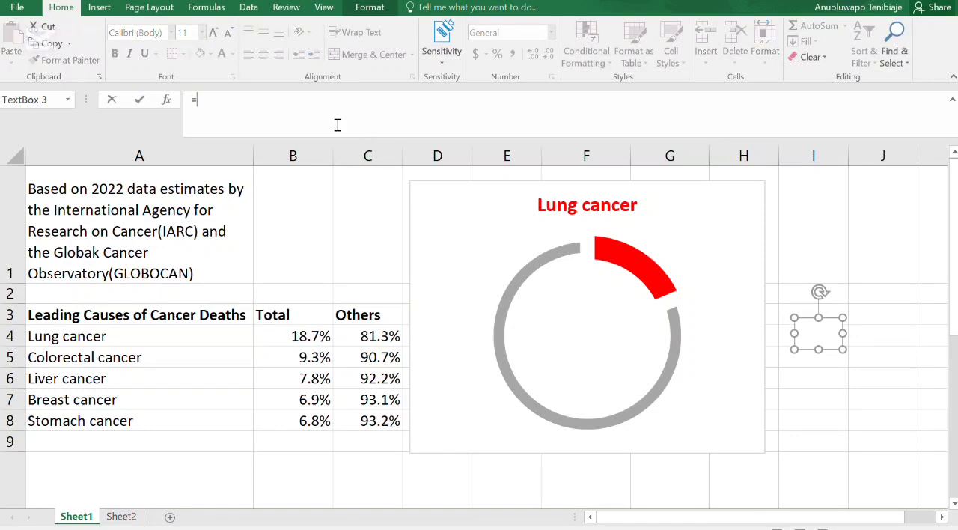
{"action": "left_click", "coordinate": [298, 336]}
{"action": "key", "text": "Return"}
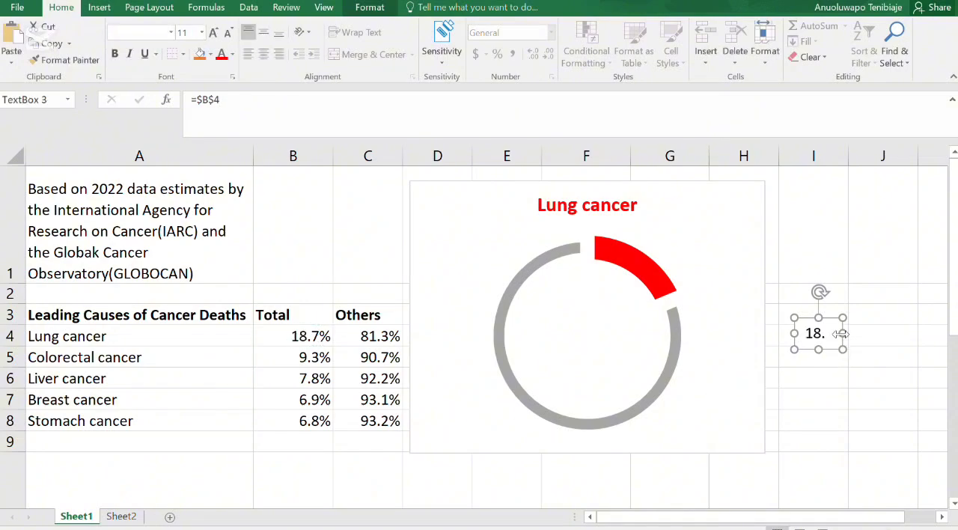
{"action": "left_click_drag", "start_coordinate": [841, 333], "coordinate": [862, 333]}
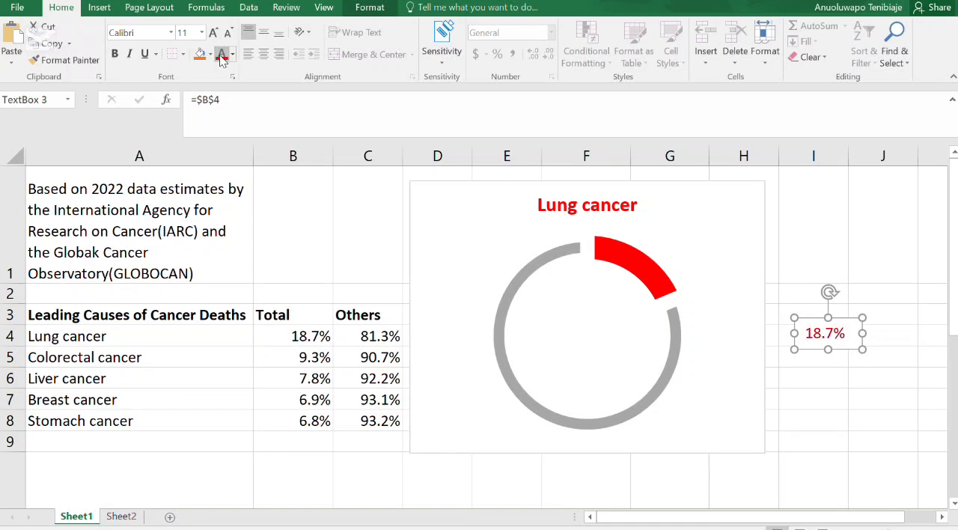
- Format the text box's percentage as bold red text at 18 pt
{"action": "left_click", "coordinate": [115, 53]}
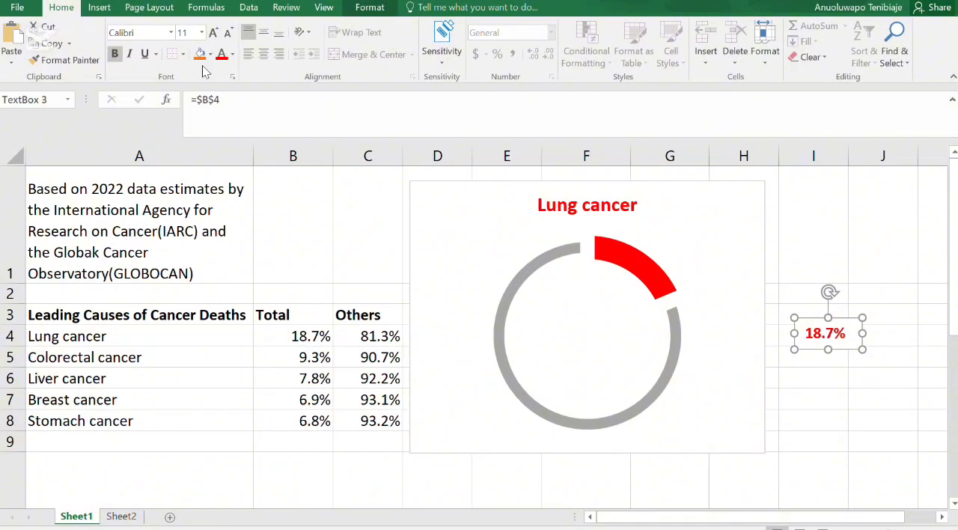
{"action": "left_click", "coordinate": [213, 34]}
{"action": "left_click", "coordinate": [213, 33]}
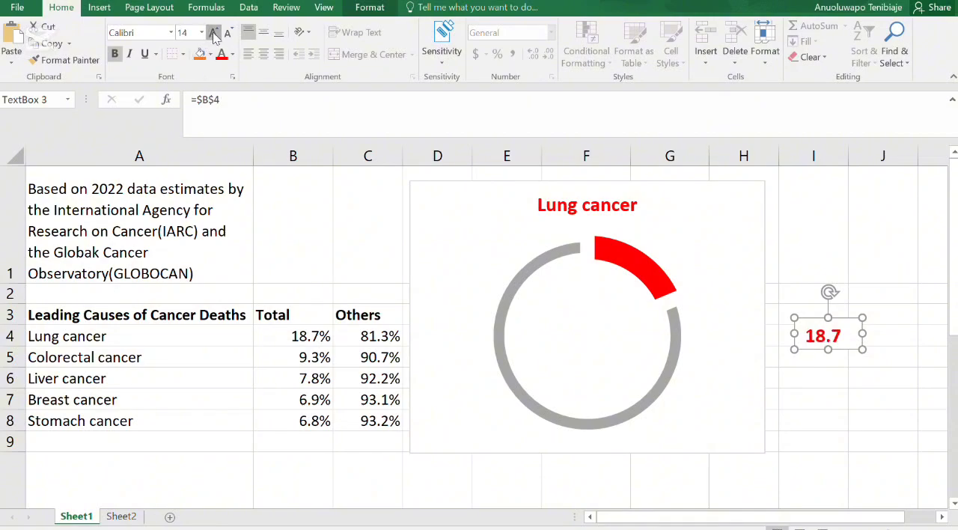
{"action": "left_click", "coordinate": [213, 34]}
{"action": "left_click", "coordinate": [213, 34]}
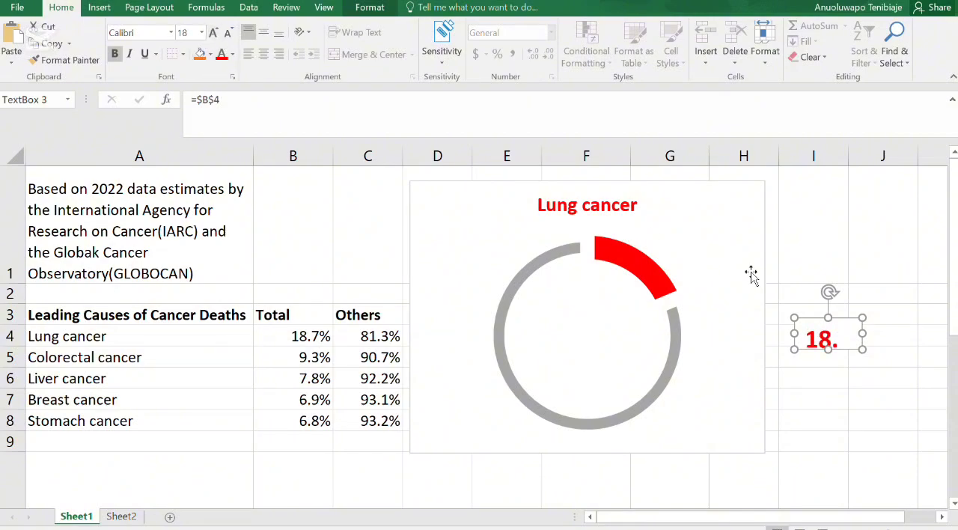
- Place the text box in the center of the doughnut ring and remove its outline
{"action": "left_click_drag", "start_coordinate": [863, 334], "coordinate": [596, 329]}
{"action": "left_click", "coordinate": [798, 338]}
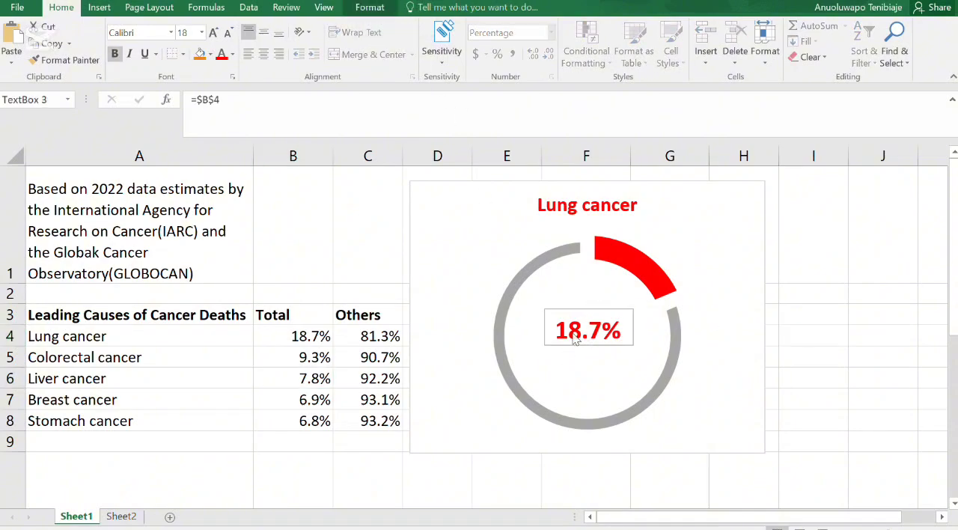
{"action": "left_click", "coordinate": [571, 314]}
{"action": "left_click", "coordinate": [369, 7]}
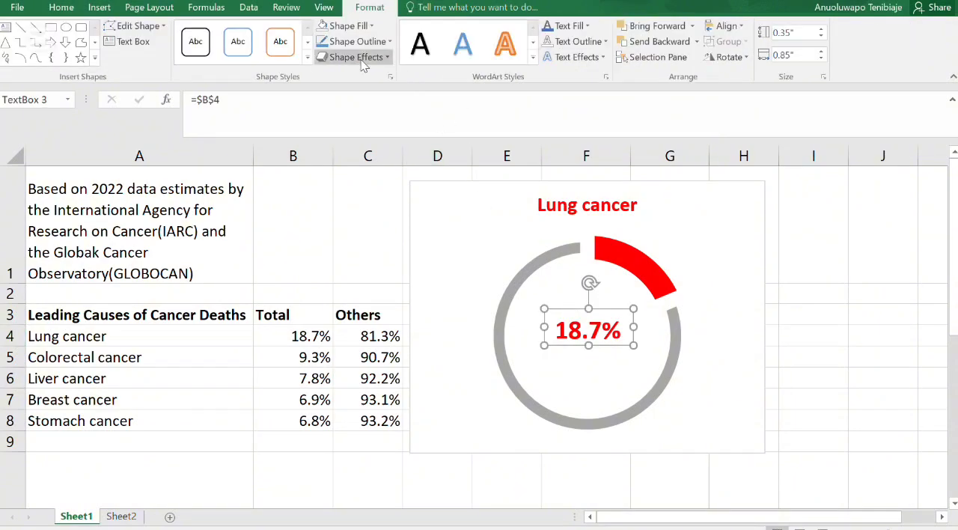
{"action": "left_click", "coordinate": [378, 42]}
{"action": "left_click", "coordinate": [346, 181]}
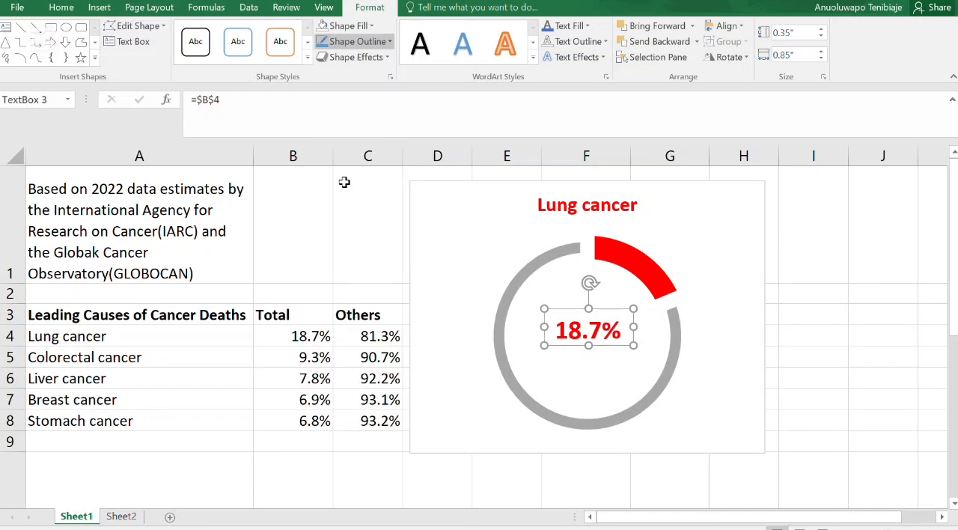
- Group the text box with the chart and move the group slightly down and to the right
{"action": "left_click", "coordinate": [606, 378]}
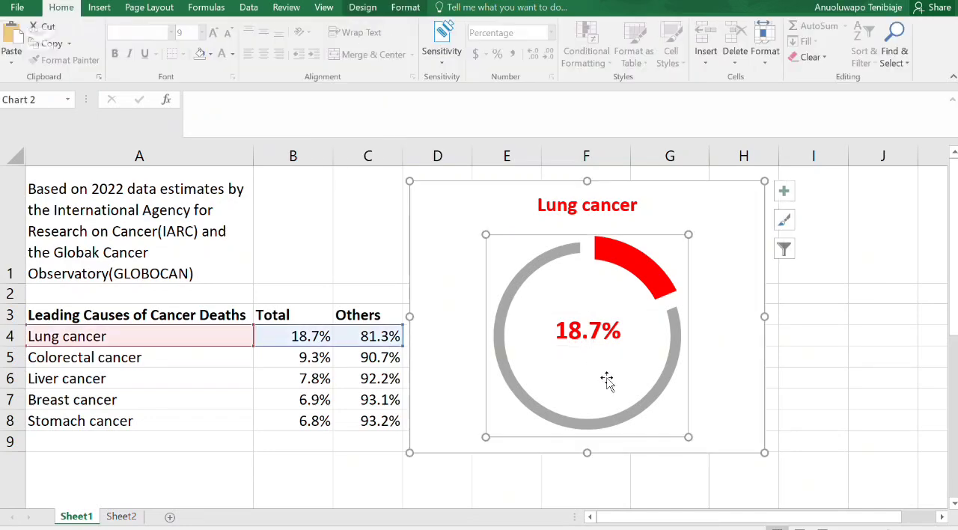
{"action": "left_click_drag", "start_coordinate": [586, 331], "coordinate": [607, 347]}
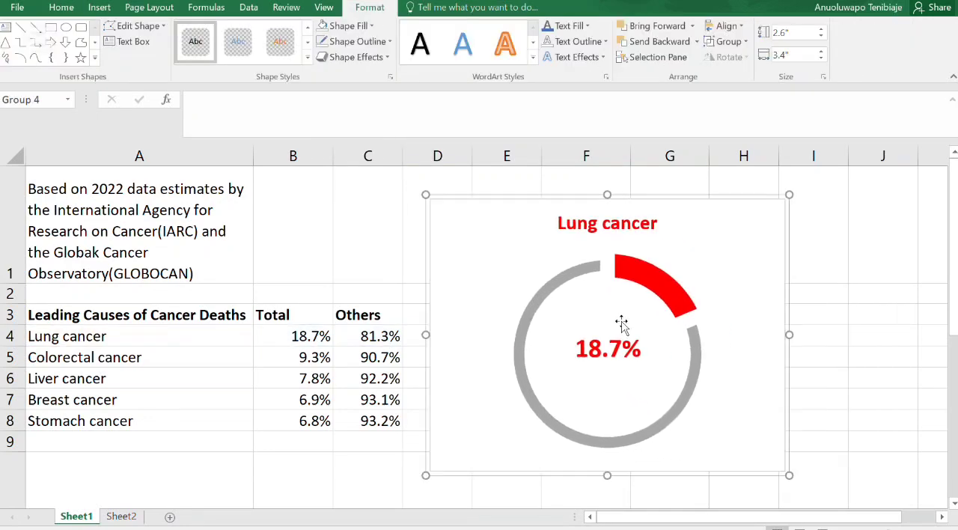